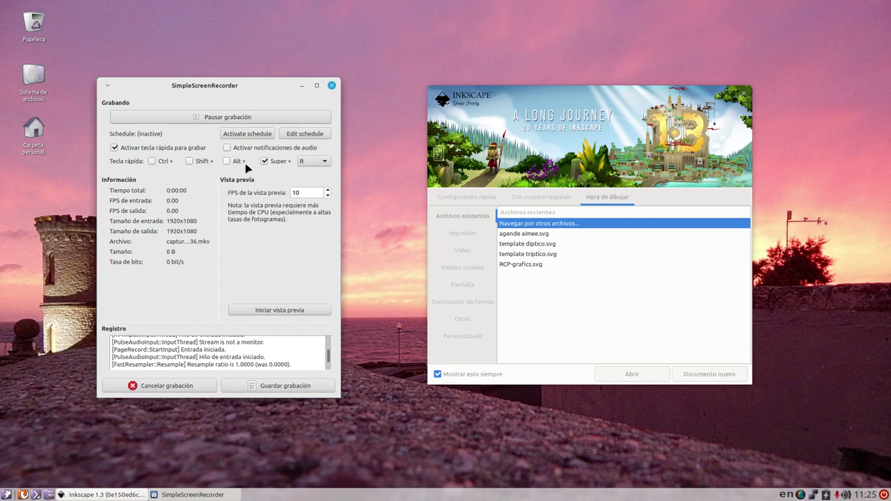
Step: Hide the screen recorder, centre the Inkscape welcome window and show the Impresión templates
click(301, 85)
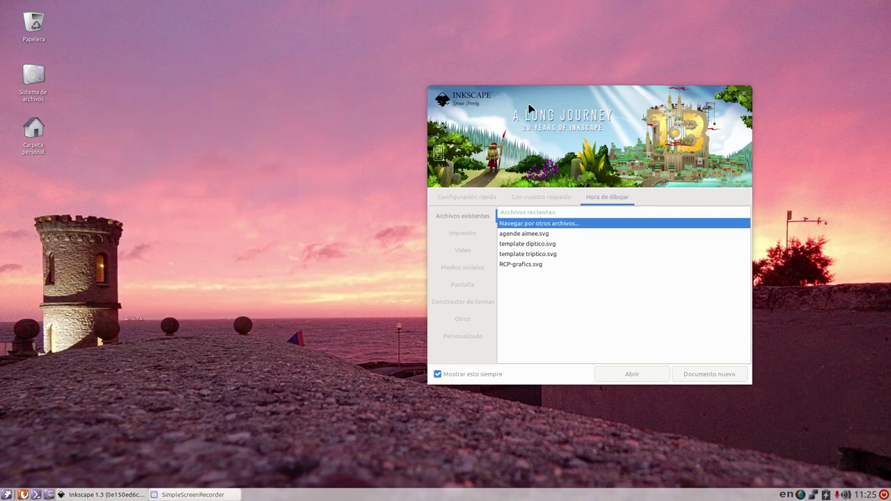
drag(549, 90, 435, 89)
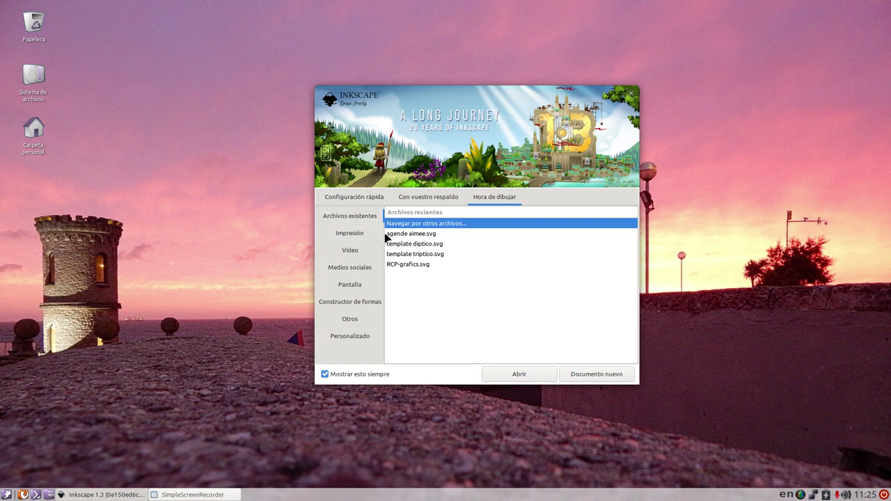
click(354, 237)
Step: Browse the template categories, then create a new document from Impresión > A4 (Apaisado)
click(402, 269)
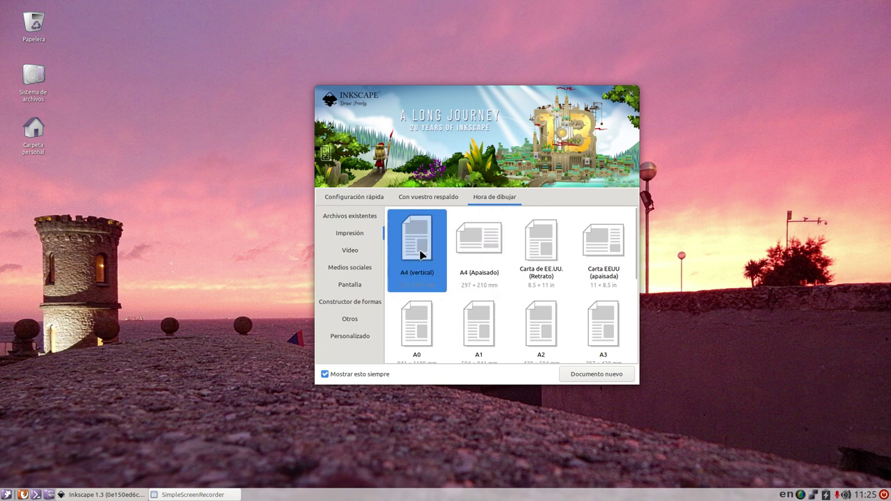
click(350, 250)
click(352, 267)
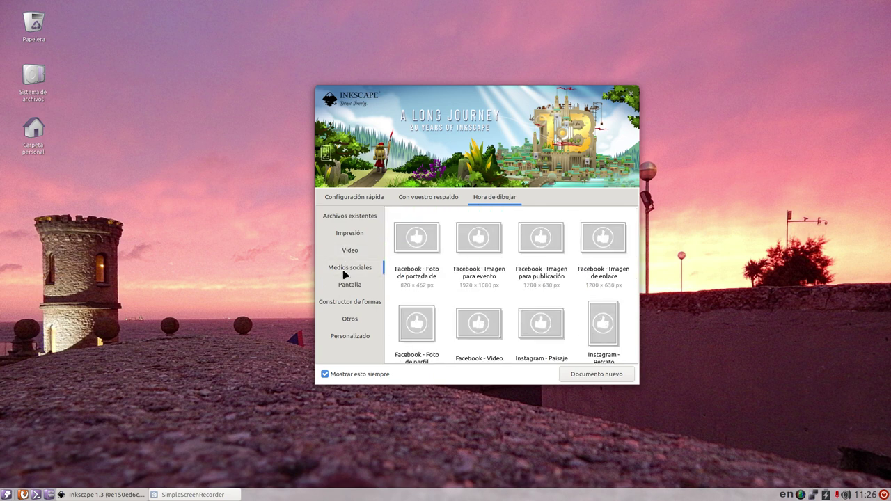
click(345, 286)
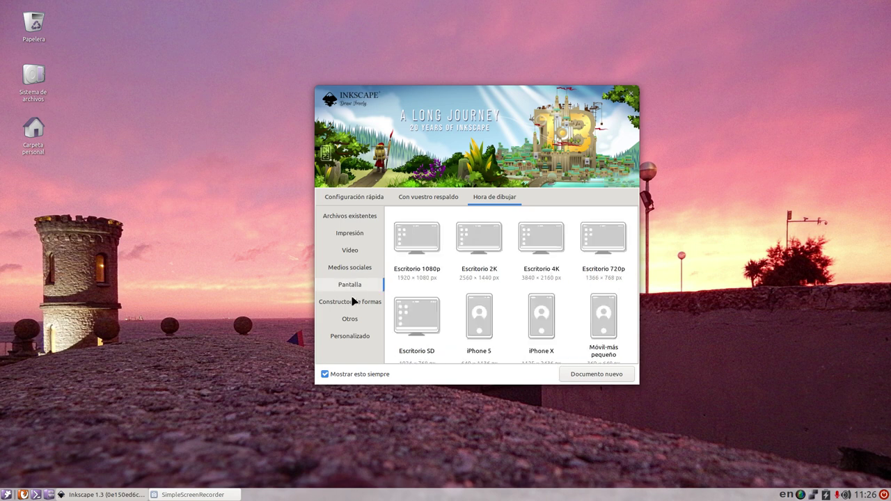
click(353, 300)
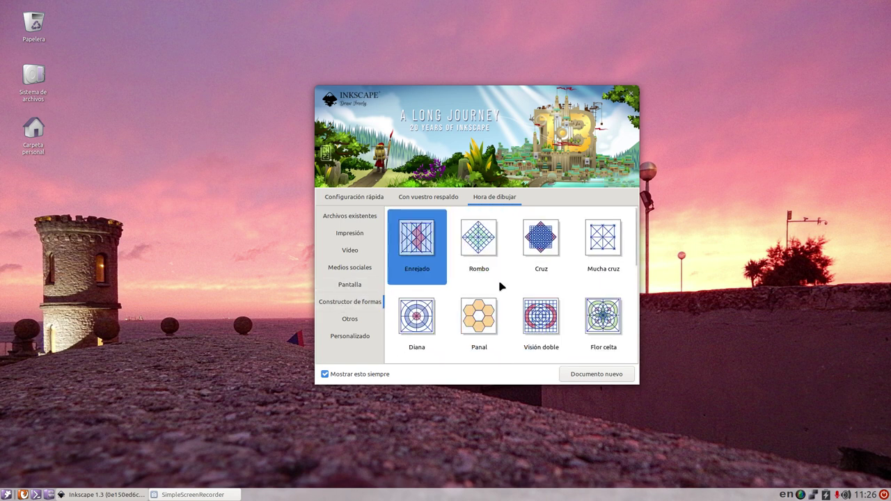
click(346, 321)
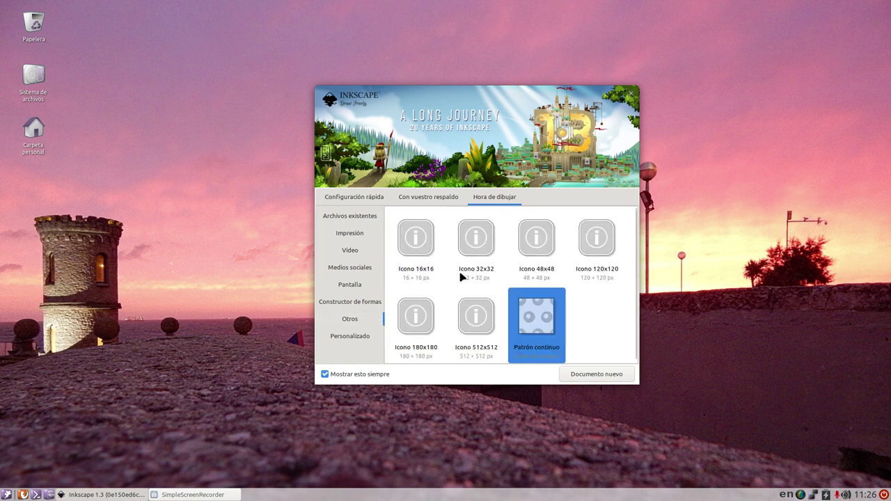
click(348, 336)
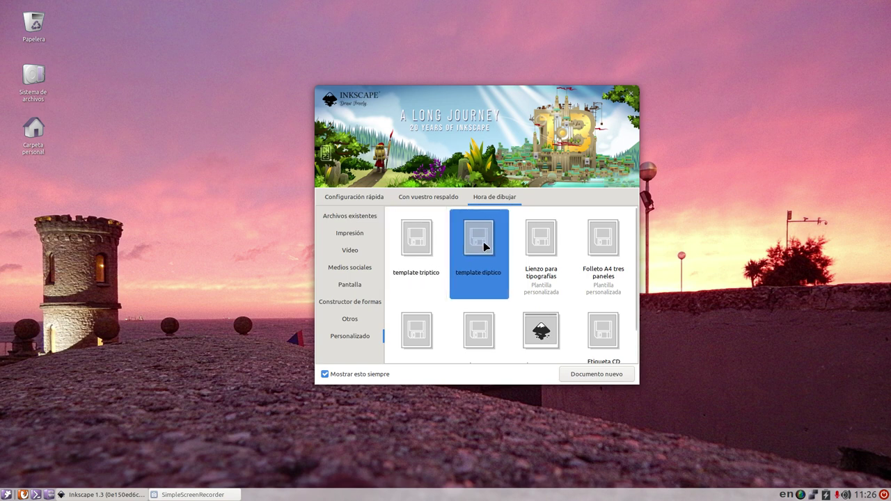
click(350, 235)
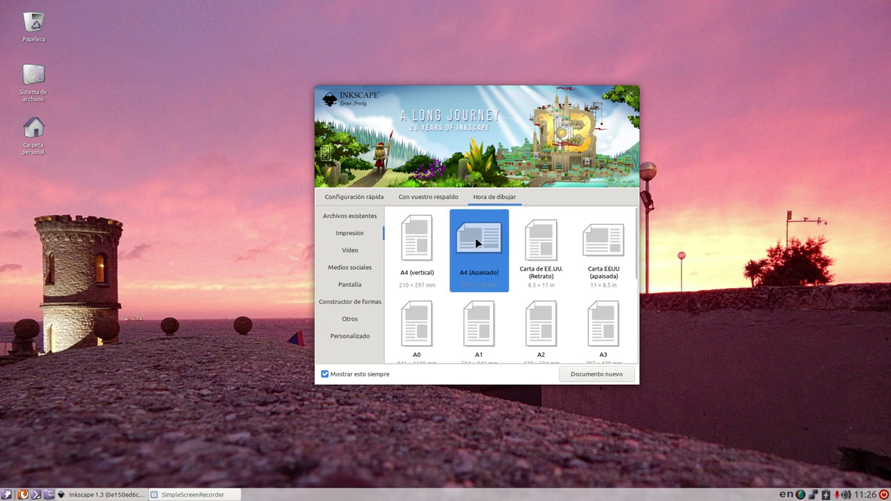
click(597, 376)
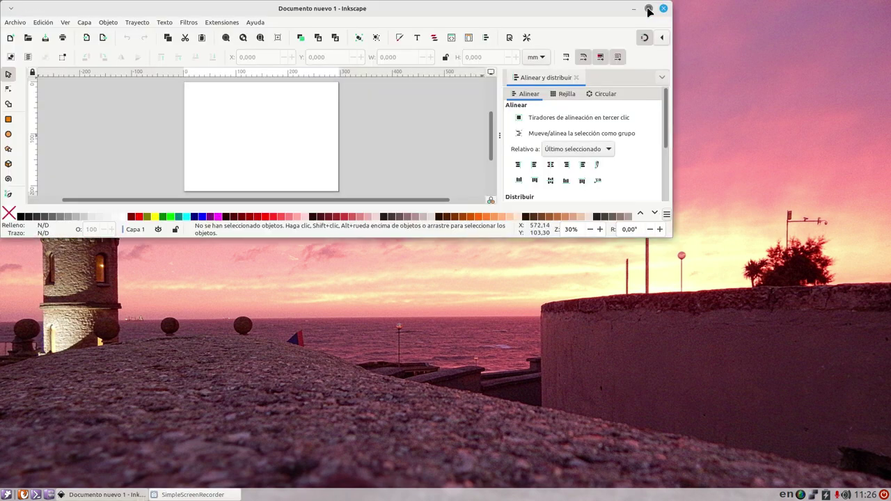
Step: Maximize the window, fit the page, then add a horizontal guide at 21.71 mm and delete it
click(648, 10)
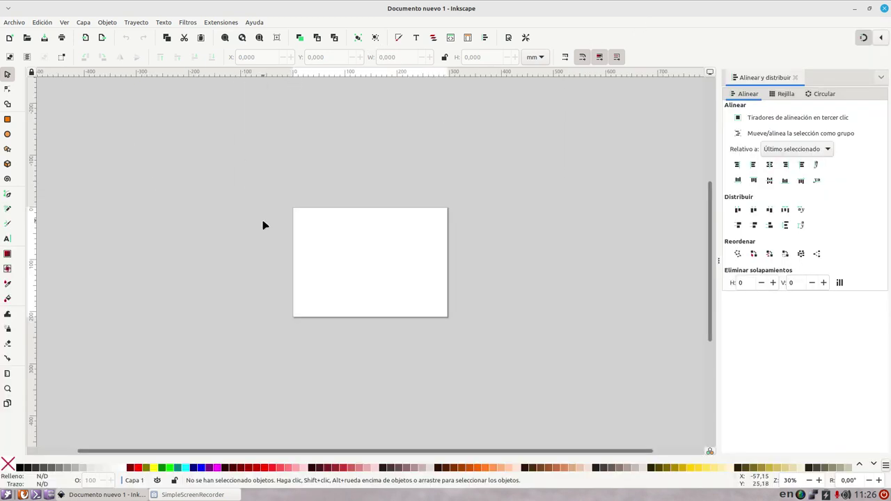
key(5)
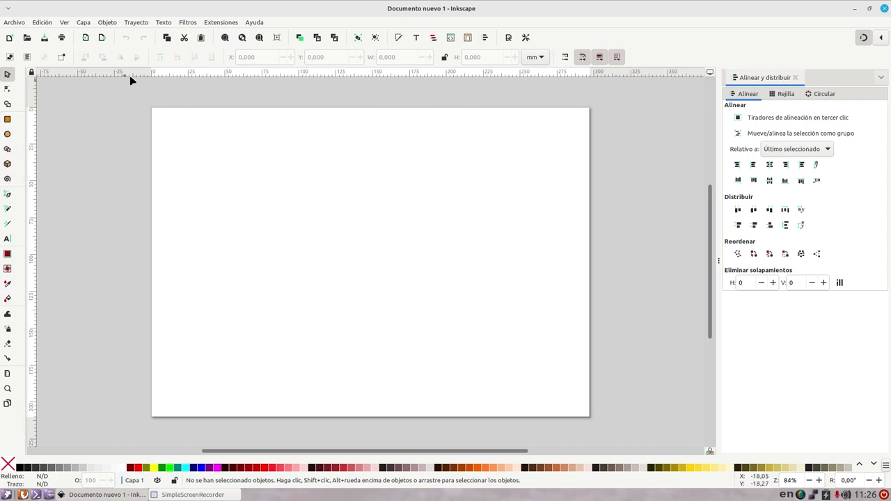
drag(155, 75, 158, 149)
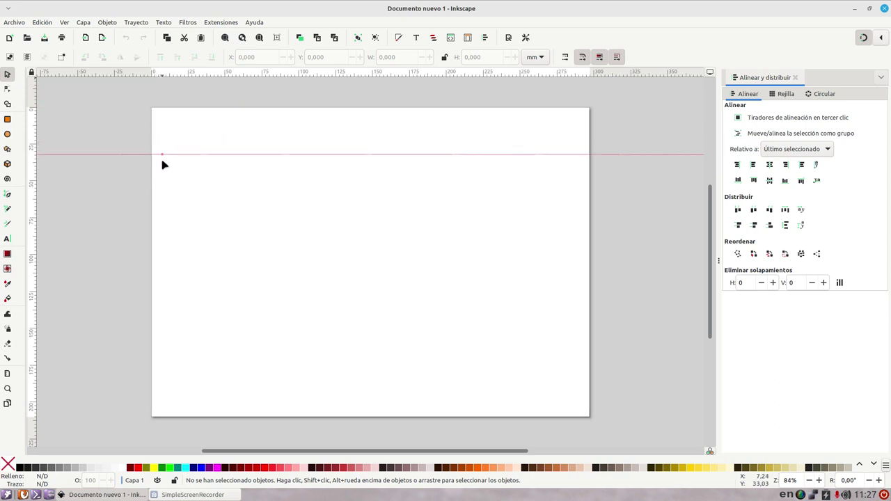
mouse_move(158, 149)
mouse_down()
mouse_move(167, 139)
mouse_move(185, 142)
mouse_up()
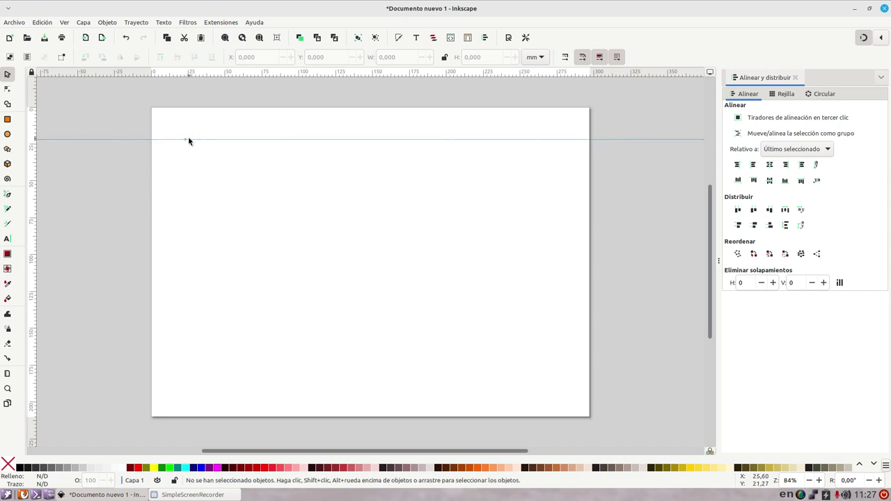
double_click(186, 141)
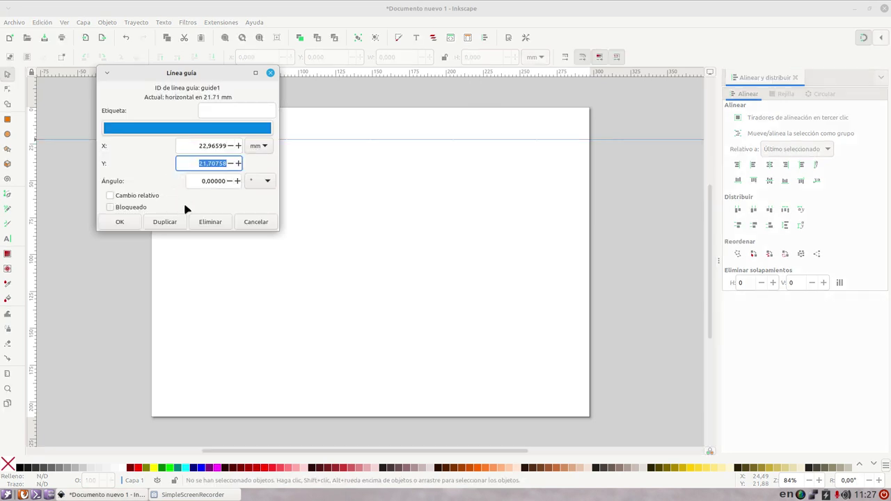
click(206, 223)
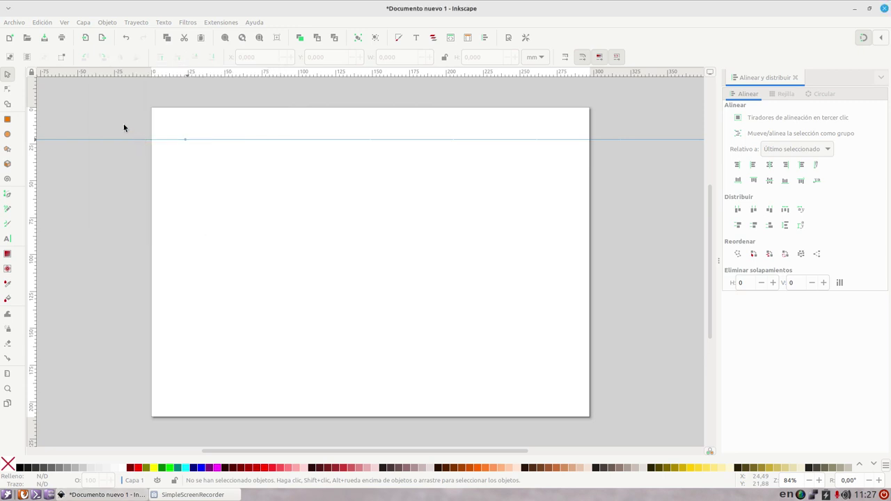
click(7, 120)
mouse_move(225, 147)
mouse_down()
mouse_move(516, 374)
mouse_move(509, 371)
mouse_up()
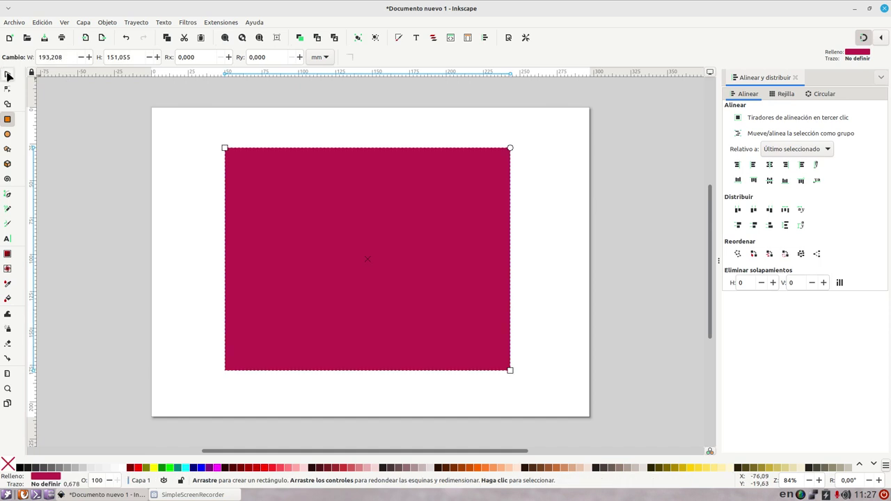
click(8, 75)
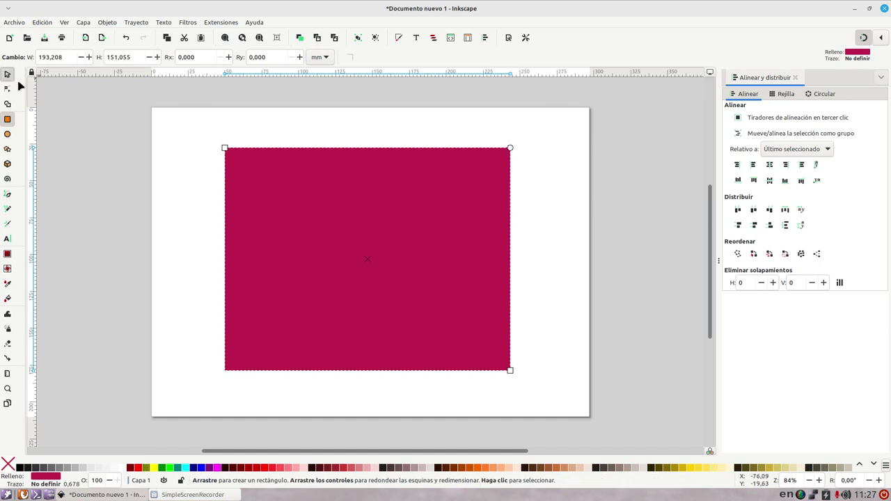
click(108, 23)
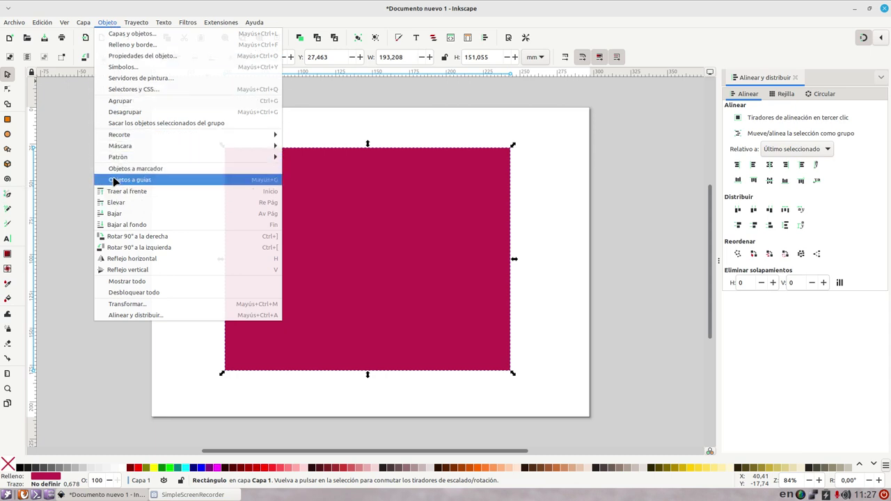
click(115, 179)
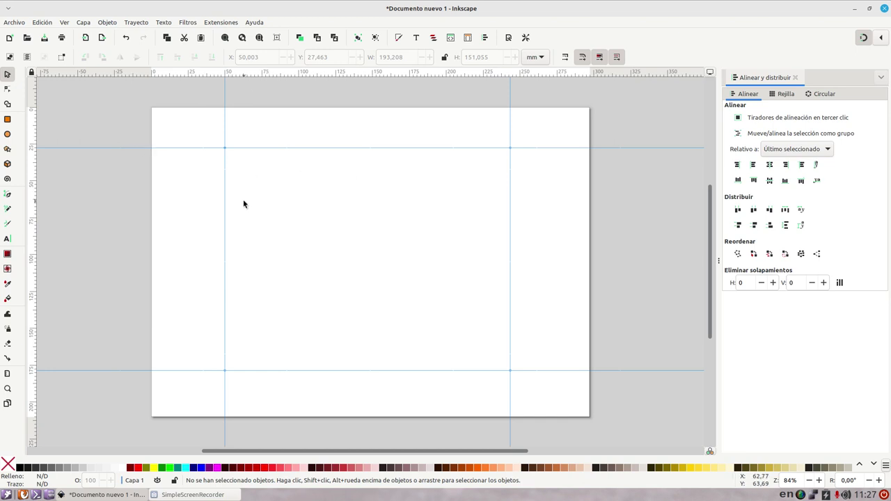
key(ctrl+z)
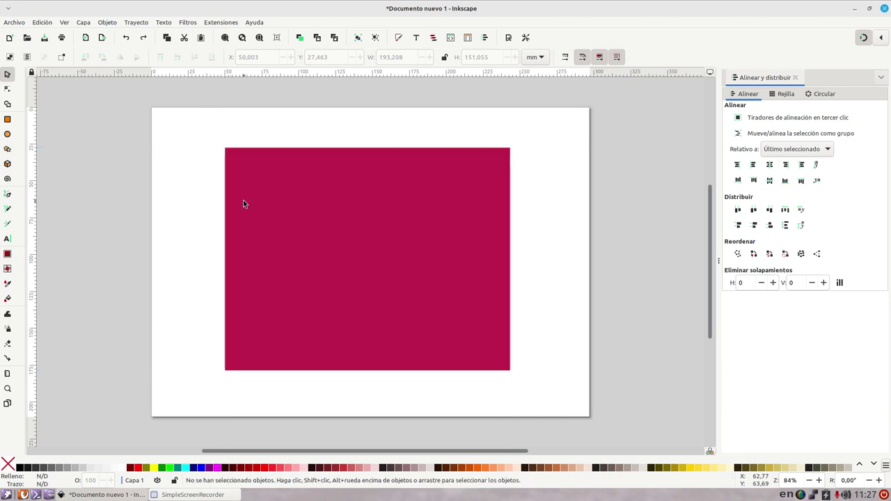
key(Delete)
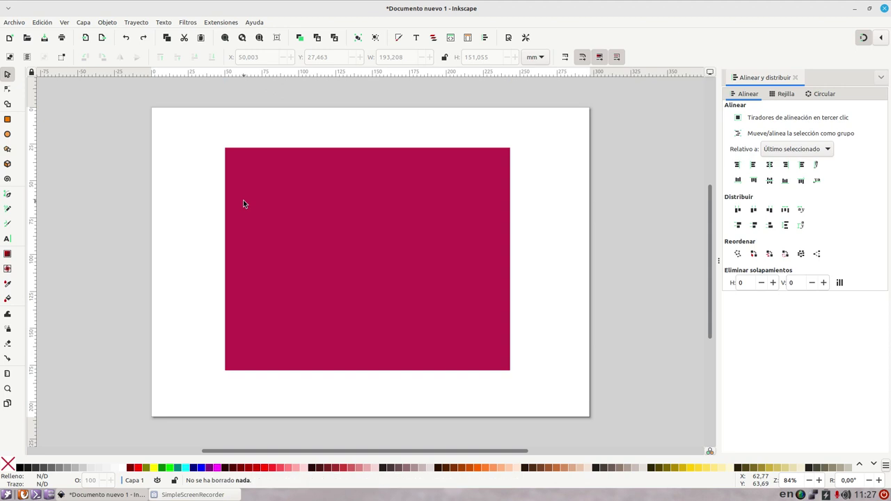
click(244, 179)
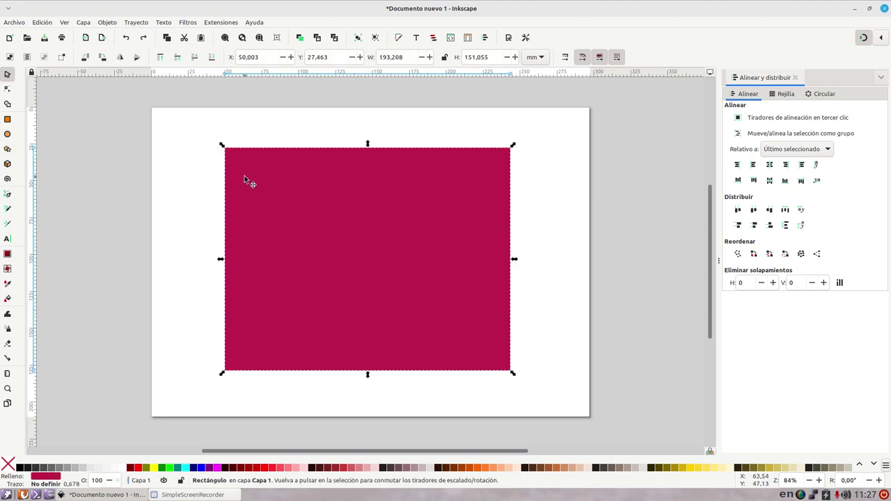
key(Delete)
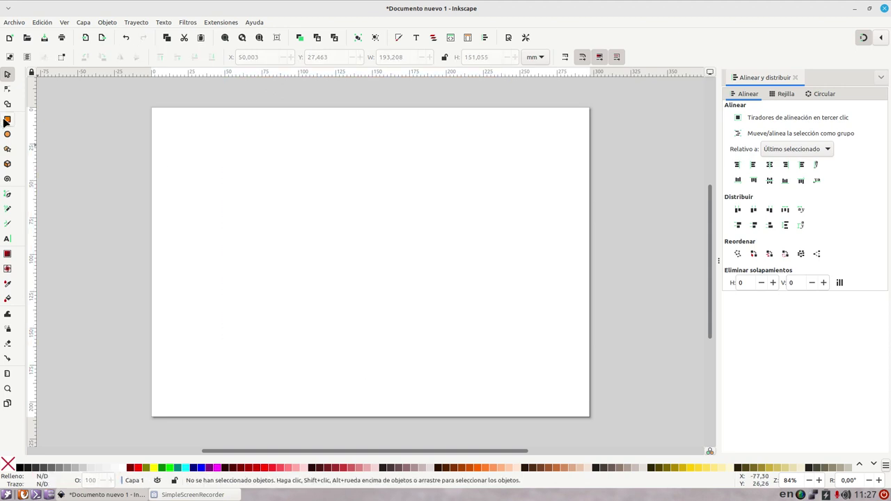
Step: Draw a small helper square at the top-left corner and duplicate it to the bottom-right corner
click(7, 119)
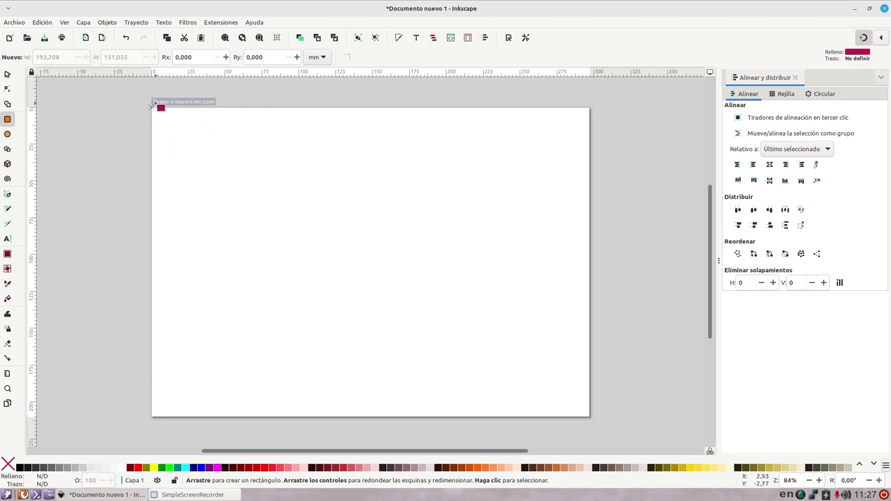
drag(152, 107, 178, 135)
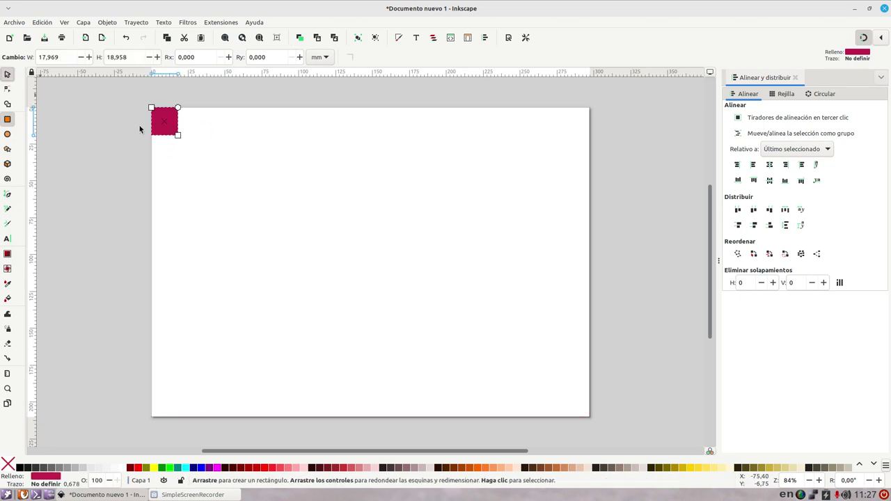
key(s)
key(ctrl+d)
mouse_move(164, 121)
mouse_down()
mouse_move(564, 401)
mouse_move(595, 433)
mouse_up()
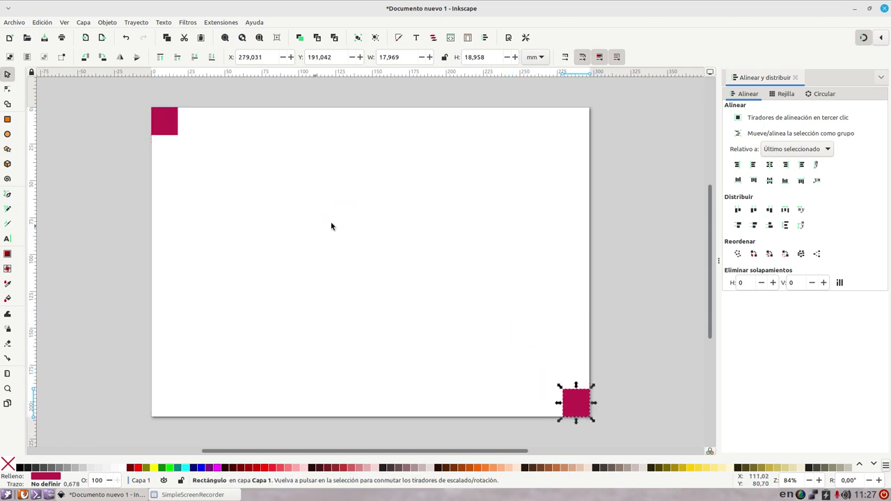
Step: Place vertical and horizontal margin guides along the inner edges of both helper squares
drag(33, 132, 180, 132)
drag(34, 150, 567, 400)
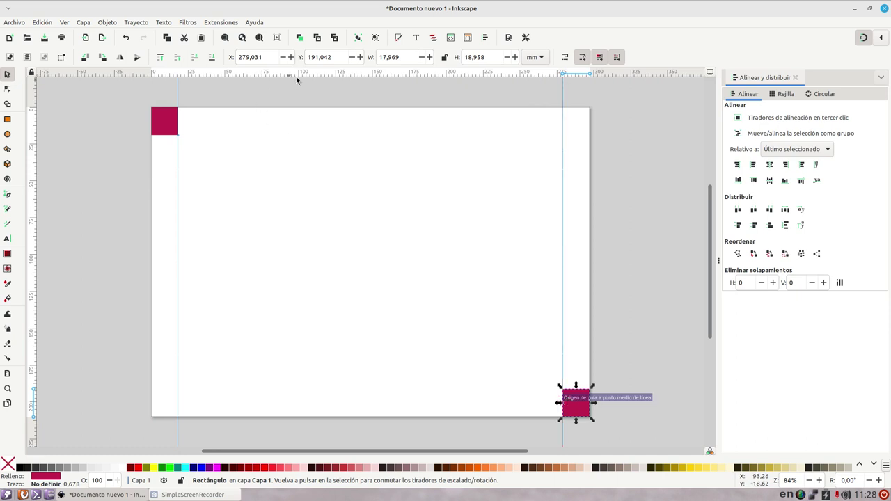
drag(322, 73, 567, 388)
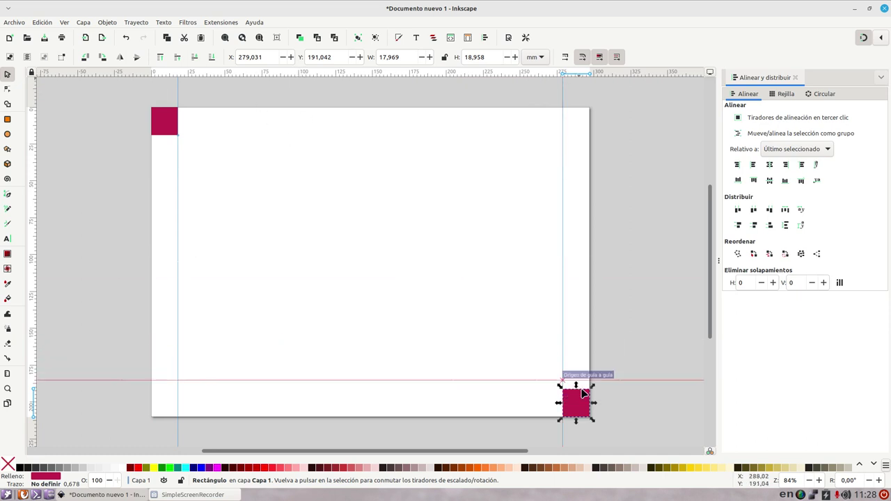
drag(170, 73, 174, 134)
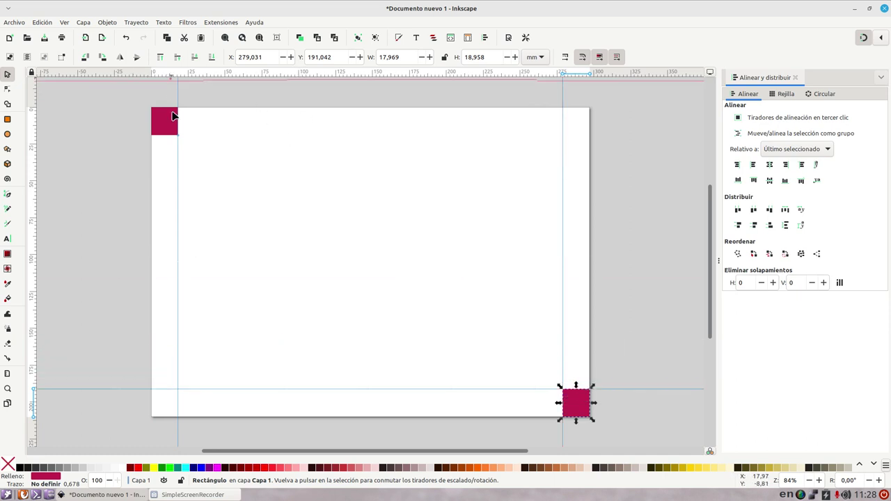
Step: Delete the top-left and bottom-right helper squares
click(165, 123)
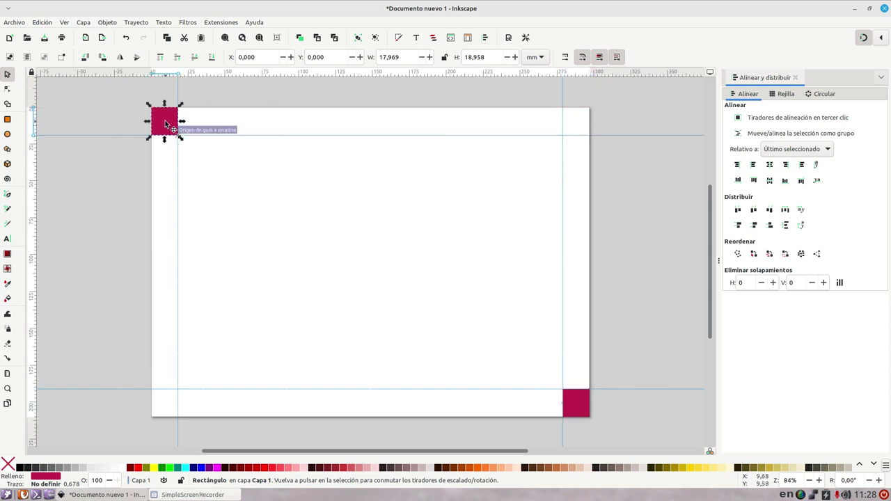
key(Delete)
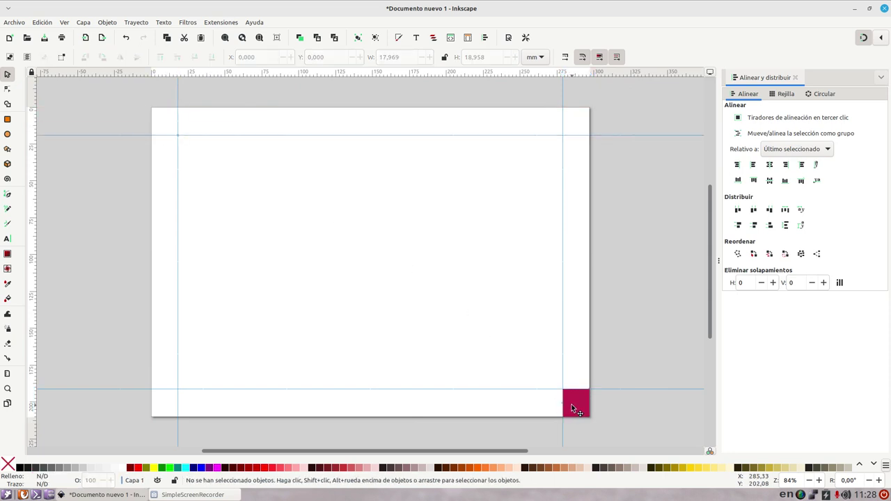
click(575, 406)
key(Delete)
Step: Draw a crimson test rectangle in the upper page area and close the Align and Distribute panel
click(8, 120)
drag(84, 179, 238, 248)
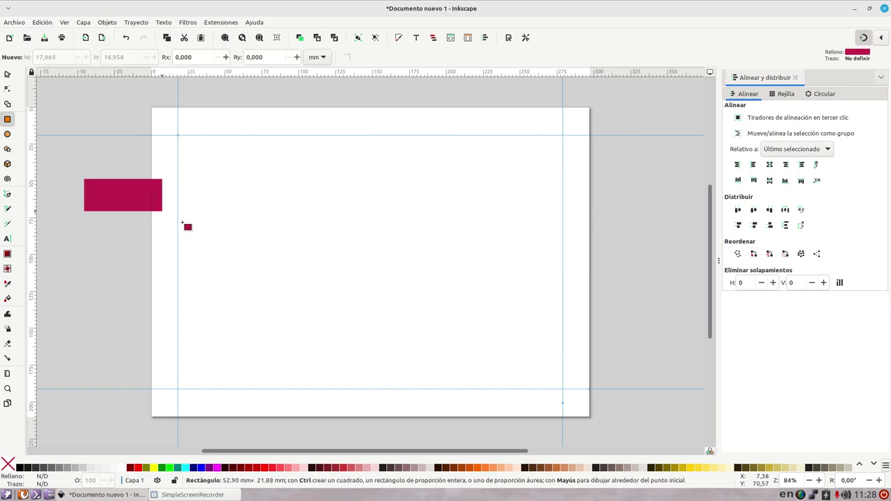
click(9, 74)
mouse_move(123, 210)
mouse_down()
mouse_move(355, 217)
mouse_move(340, 205)
mouse_up()
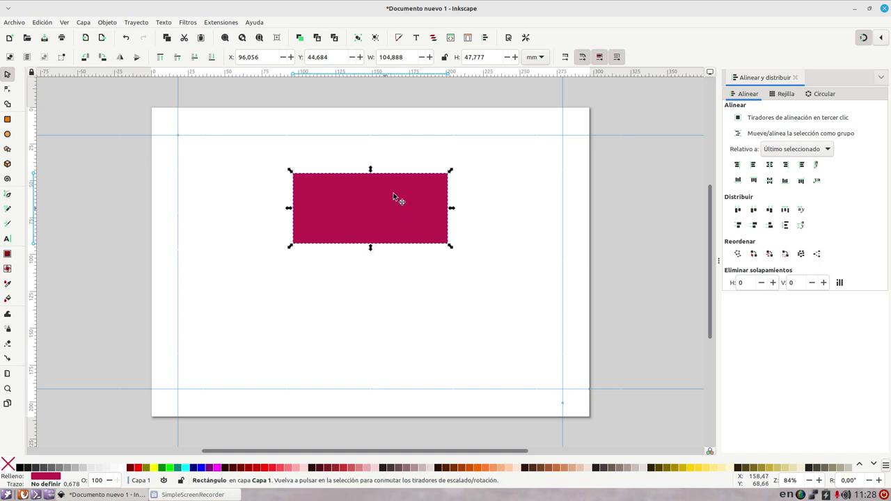
click(486, 40)
click(795, 78)
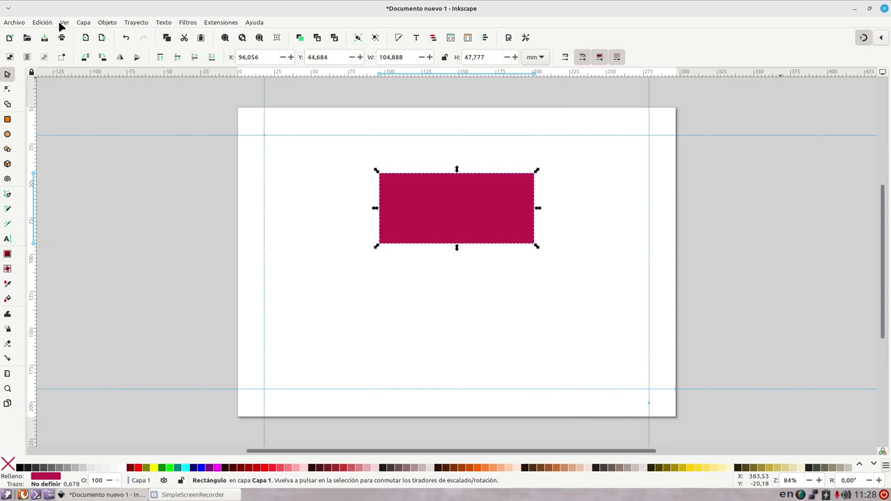
click(61, 25)
click(90, 245)
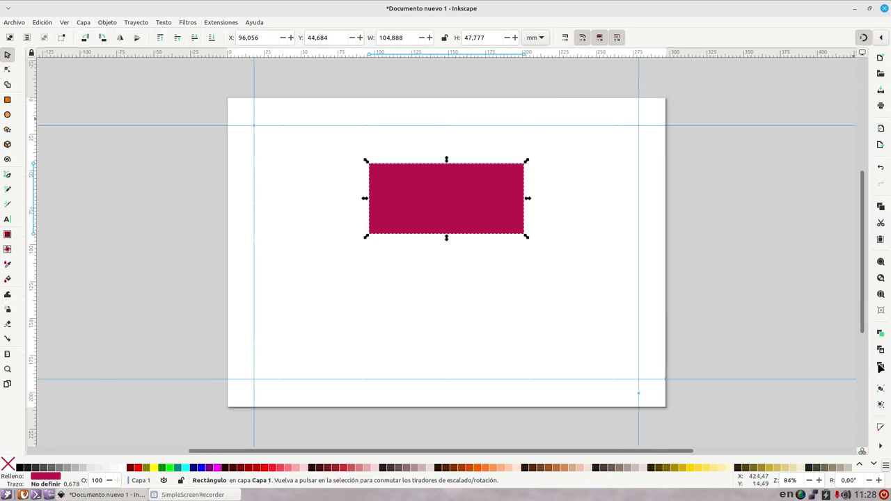
click(881, 448)
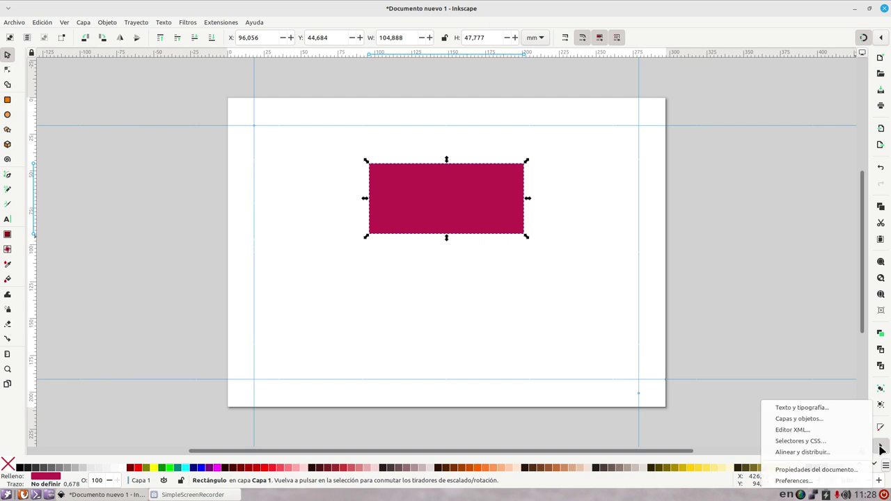
click(881, 449)
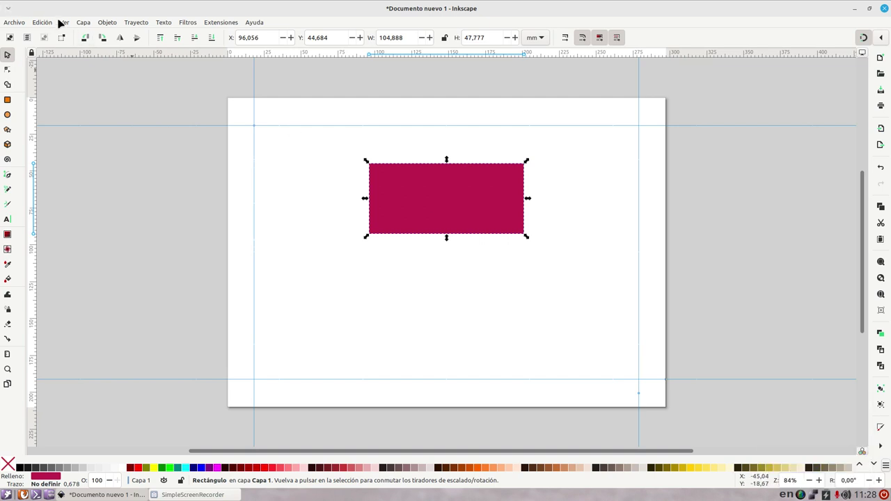
click(64, 23)
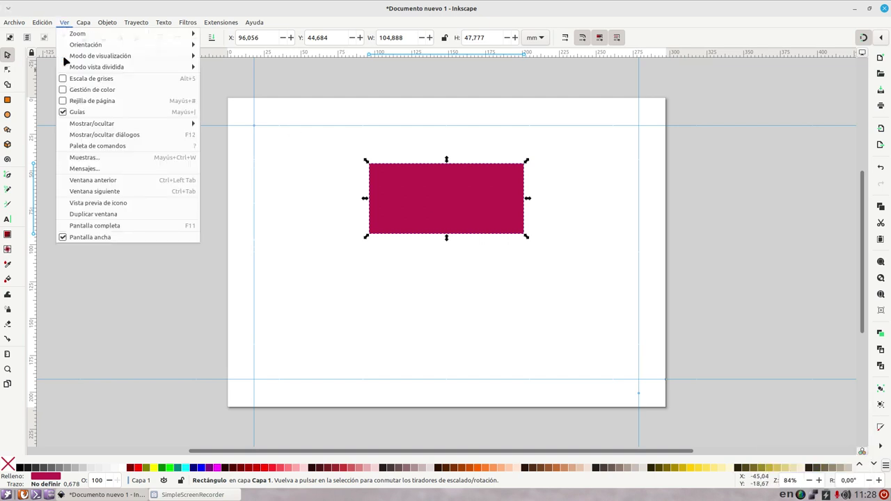
click(87, 243)
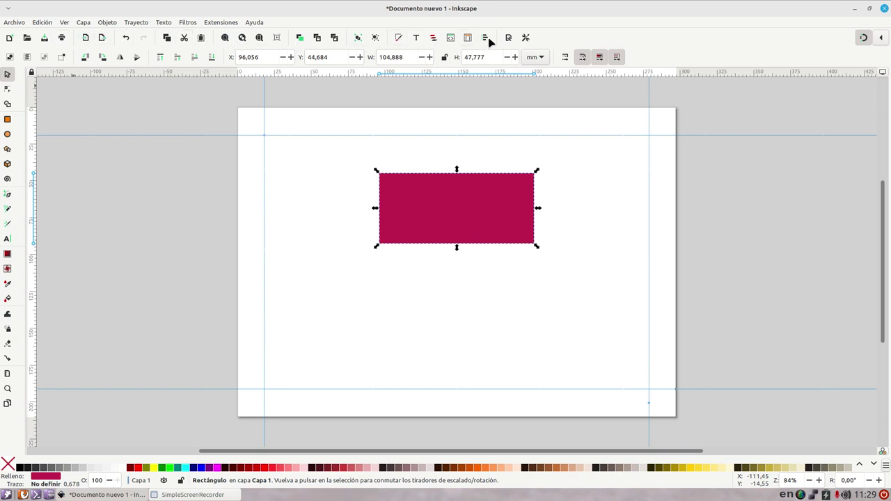
Step: Look through Fill and Stroke and Selectors and CSS, ending on the Layers and Objects list showing rect8
click(401, 41)
click(399, 38)
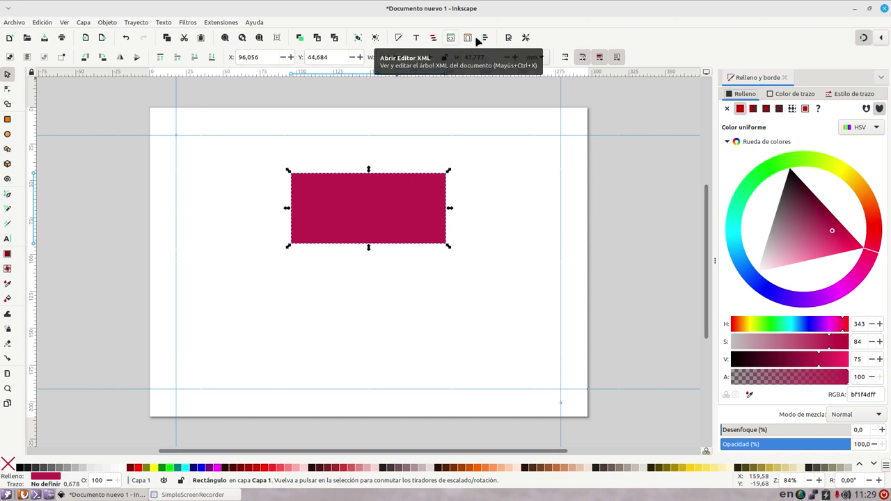
click(468, 39)
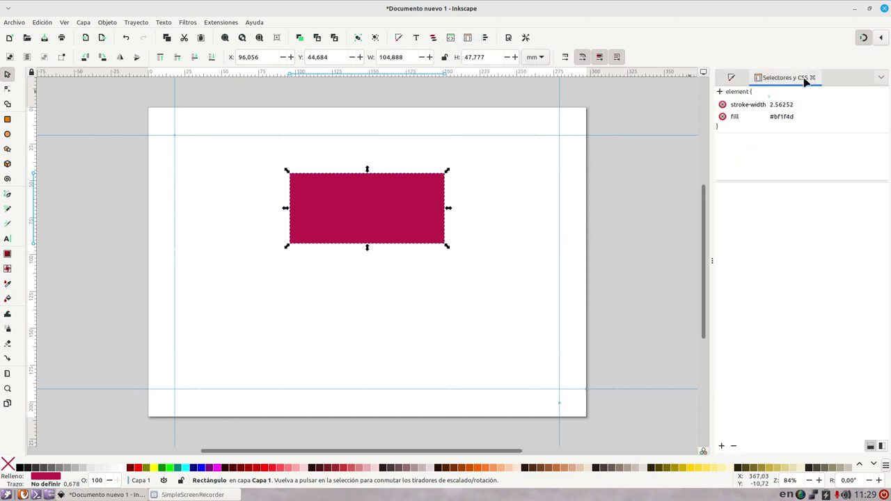
click(811, 78)
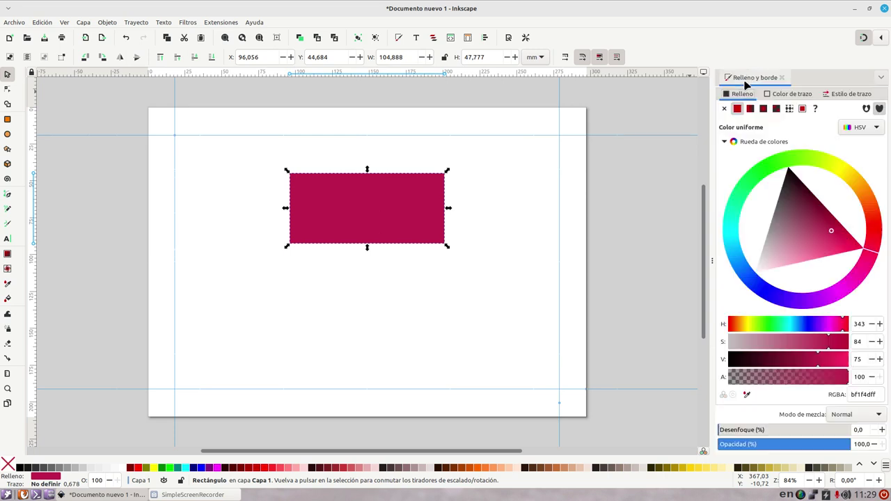
click(433, 37)
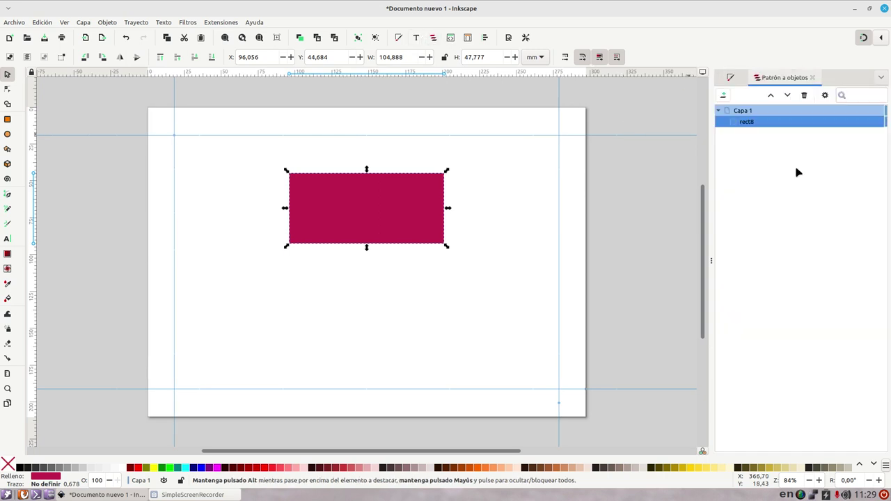
click(729, 78)
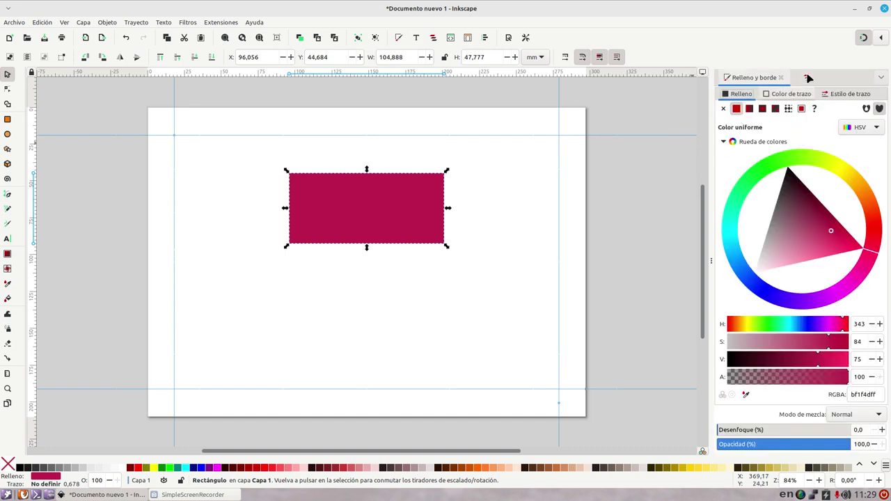
click(808, 78)
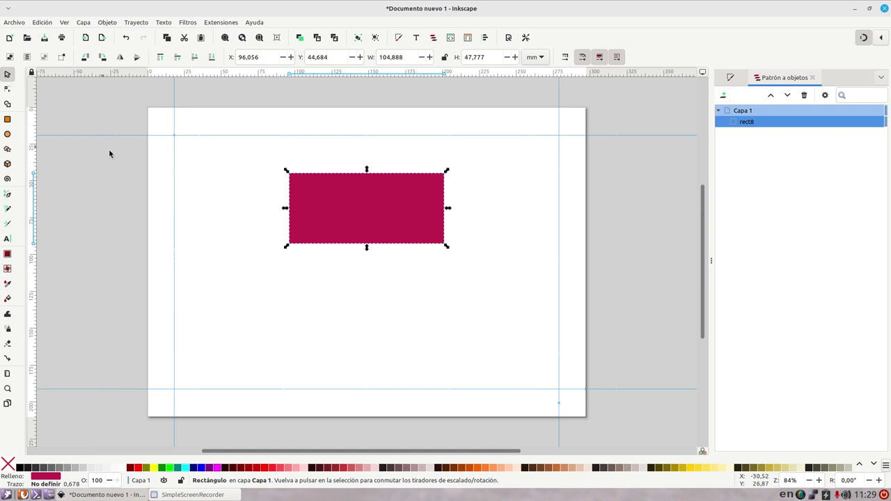
click(108, 149)
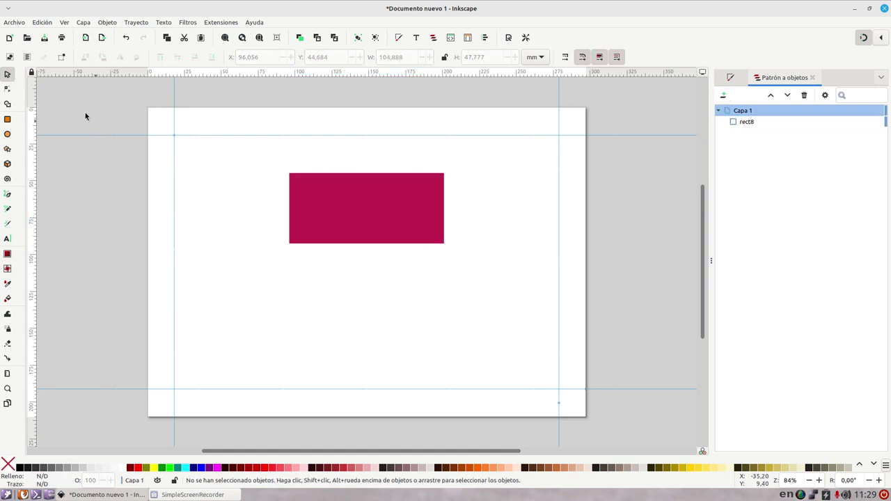
click(8, 403)
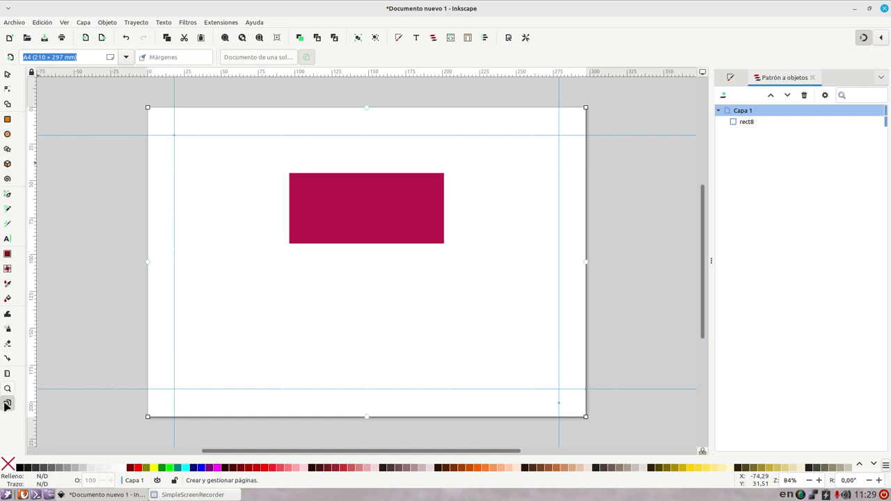
Step: Add a second A4 landscape page, Página 2, and reselect the crimson rectangle
click(9, 60)
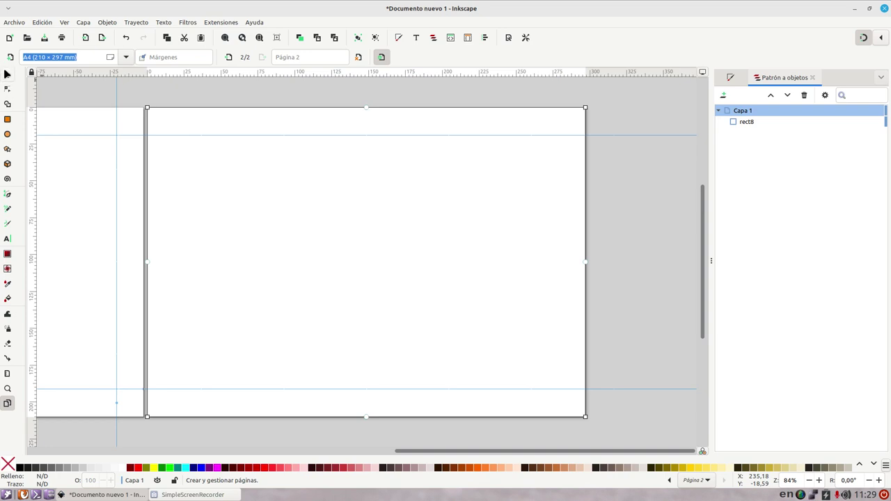
click(8, 74)
scroll(229, 146, left, 5)
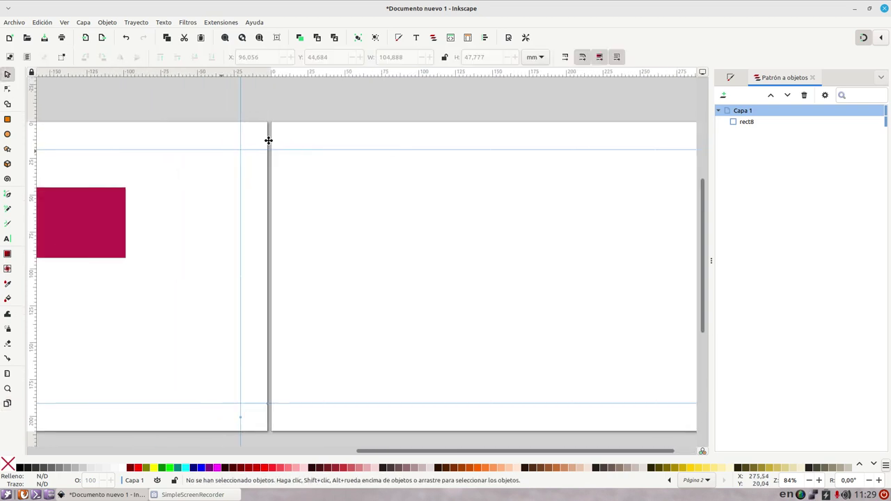
scroll(272, 136, left, 2)
scroll(271, 136, down, 1)
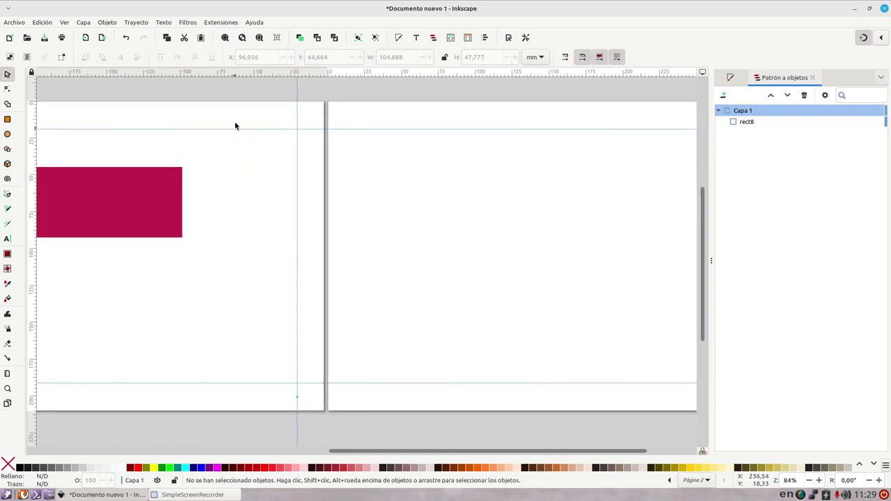
click(156, 188)
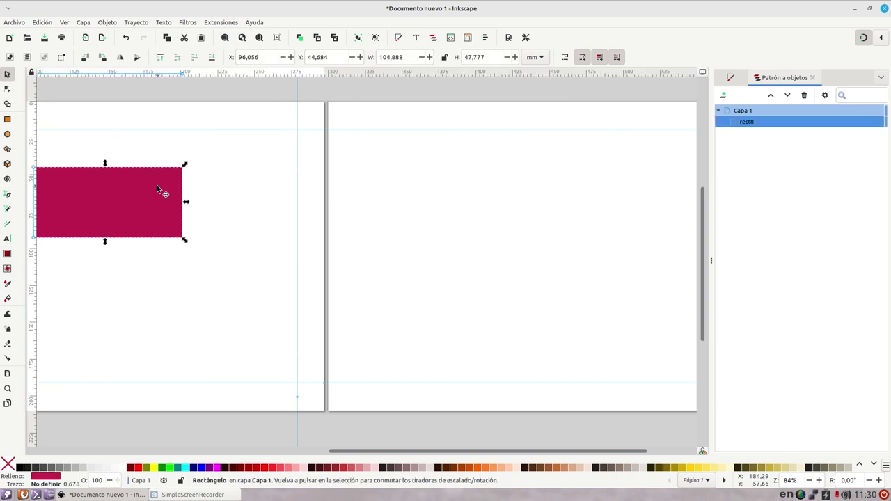
Step: Delete the crimson rectangle, zoom out to show both pages, toggle snapping, and open the recorder's menu
key(Delete)
key(minus)
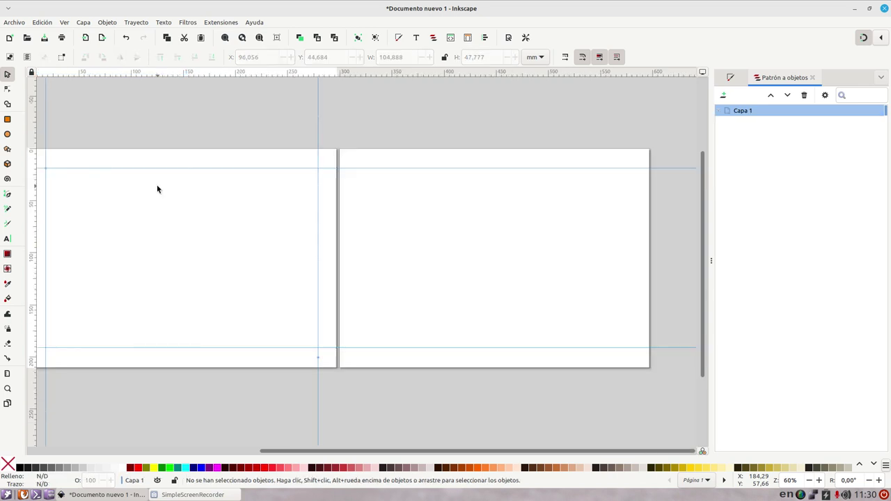
drag(184, 181, 220, 181)
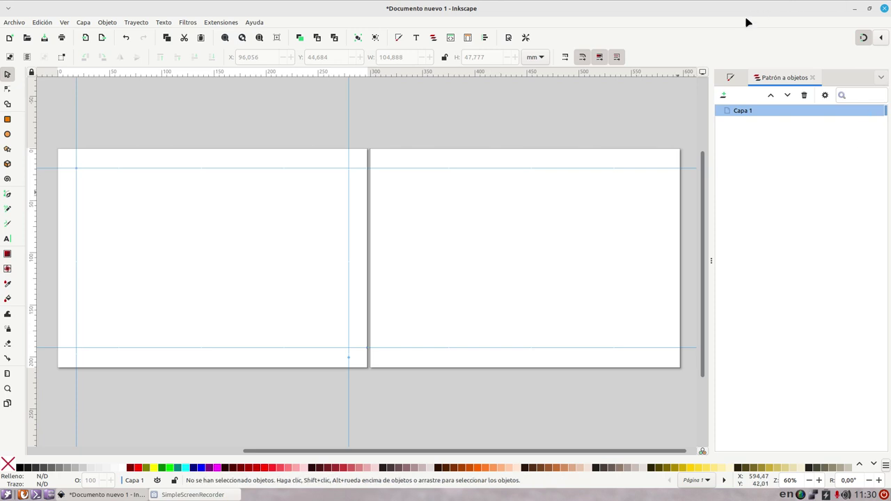
click(864, 39)
right_click(801, 496)
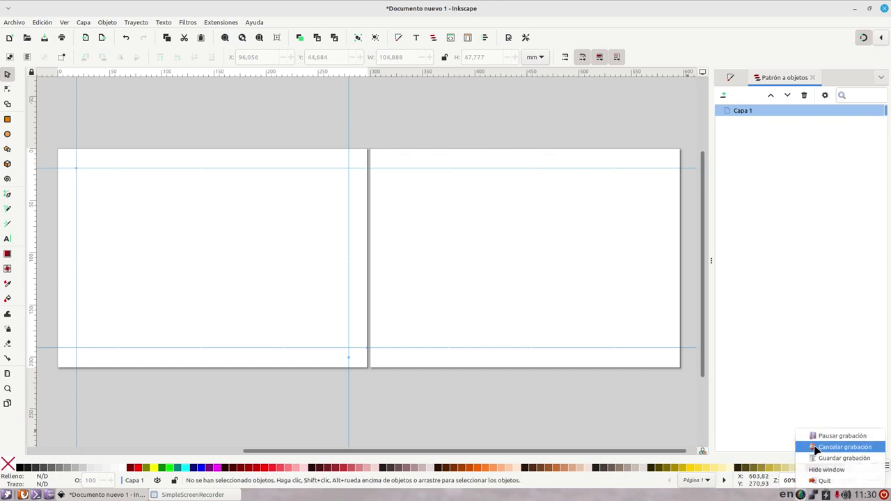